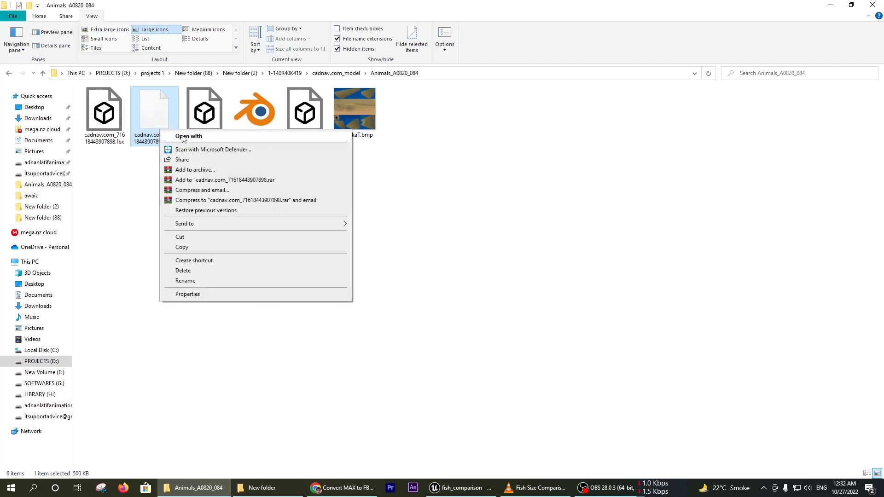
Try to open cadnav.com_71618443907898.max from the Animals_A0820_084 folder.
{"action": "left_click", "coordinate": [183, 137]}
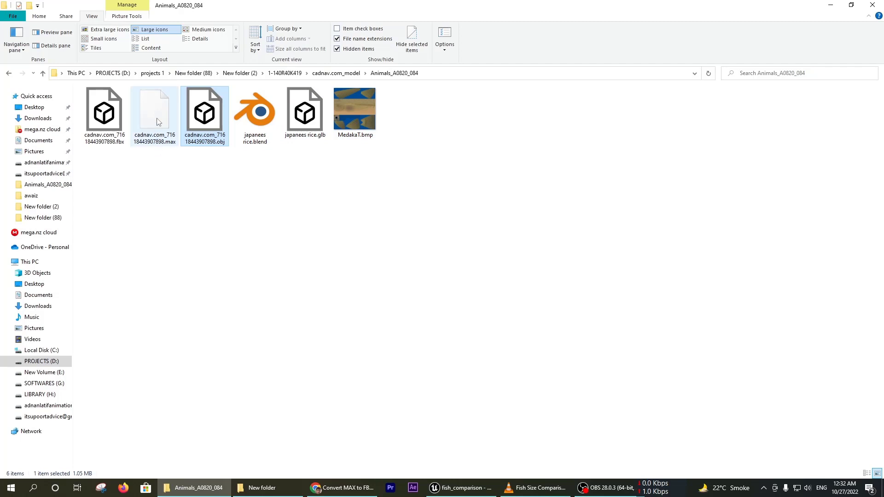
{"action": "left_click", "coordinate": [160, 144]}
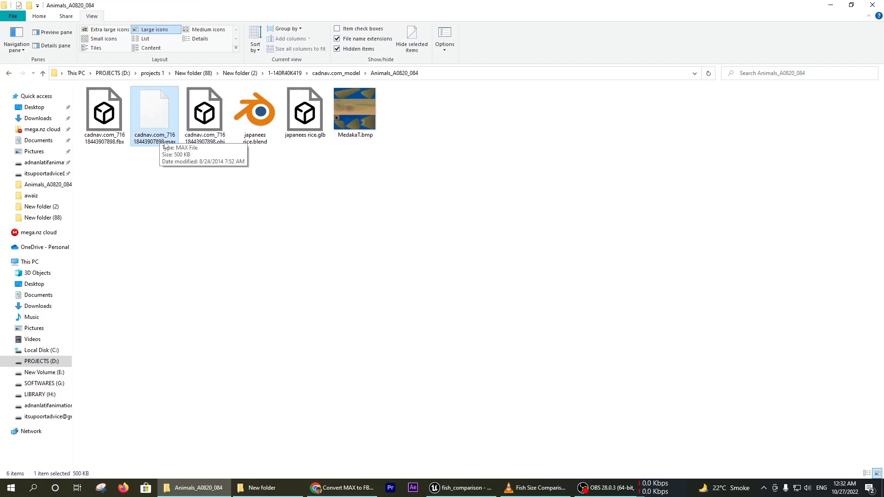
{"action": "right_click", "coordinate": [160, 132]}
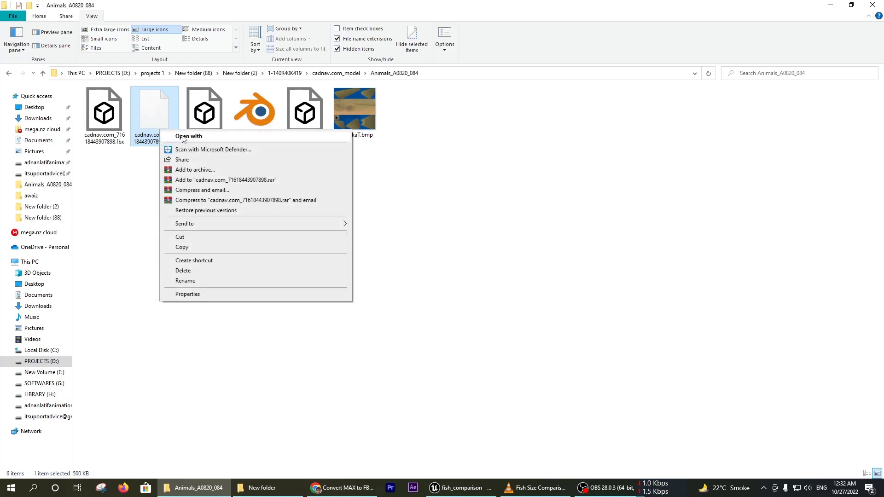
{"action": "left_click", "coordinate": [183, 137]}
{"action": "left_click", "coordinate": [156, 138]}
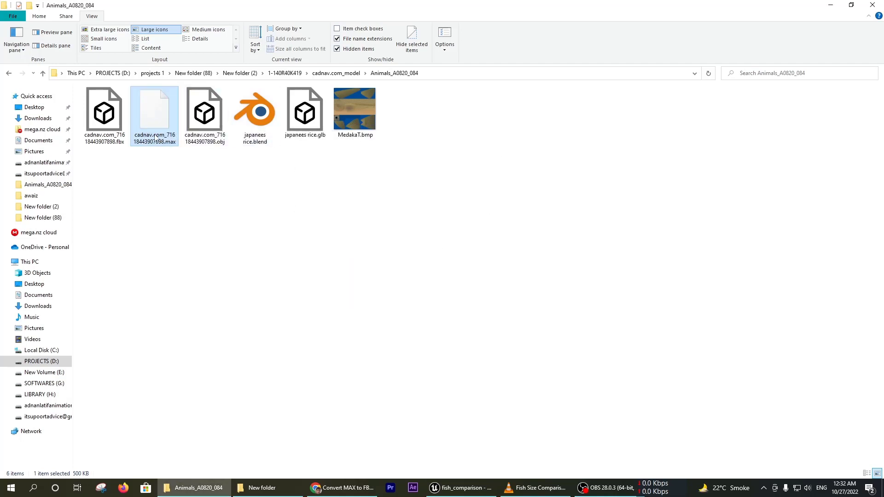
{"action": "double_click", "coordinate": [156, 138]}
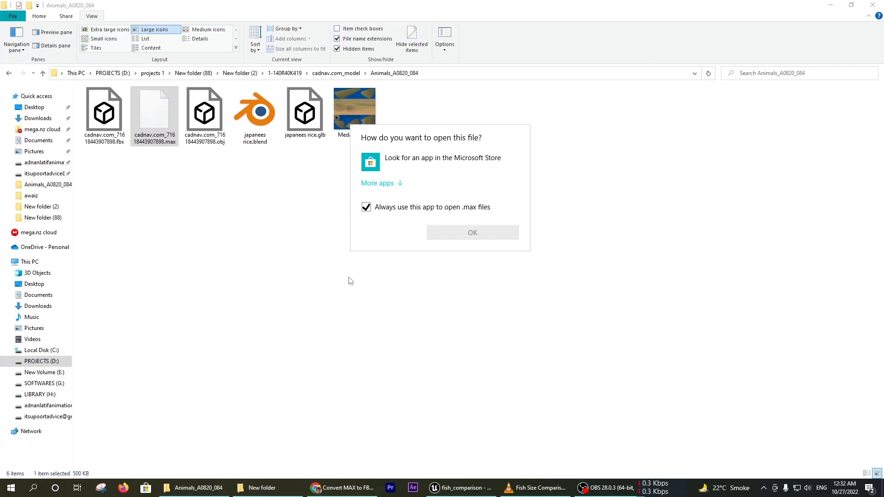
{"action": "key", "text": "Escape"}
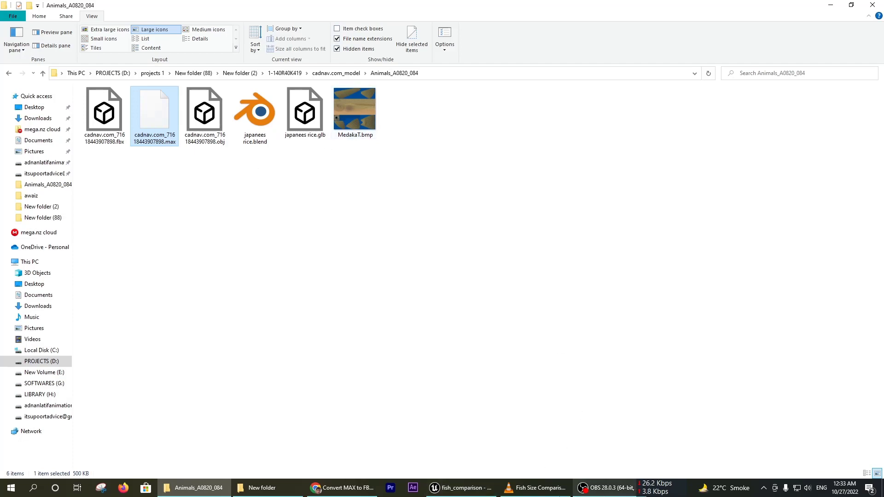
Switch to the miconv.com MAX to FBX converter in Chrome and remove the previously converted file from the list.
{"action": "left_click", "coordinate": [343, 488]}
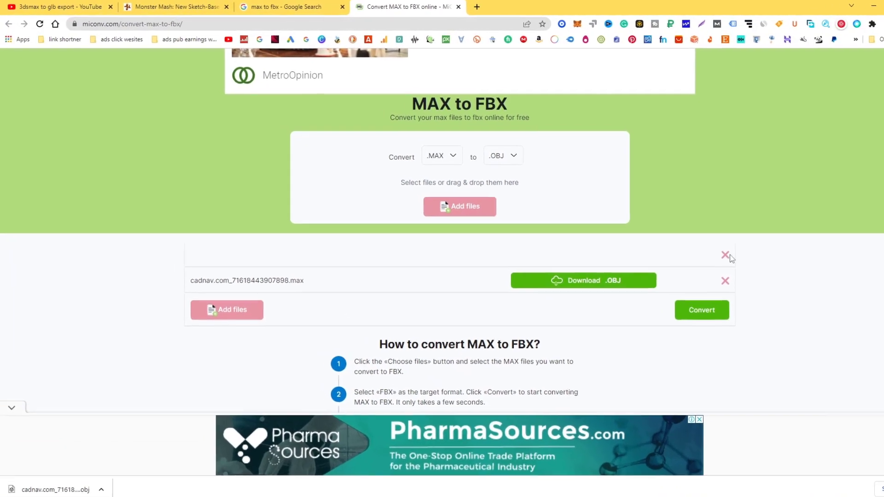
{"action": "left_click", "coordinate": [726, 255]}
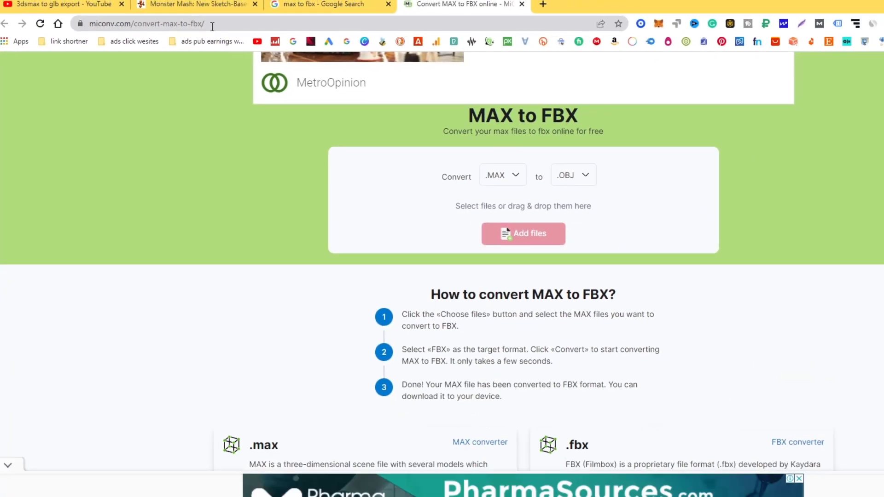
{"action": "left_click", "coordinate": [189, 24]}
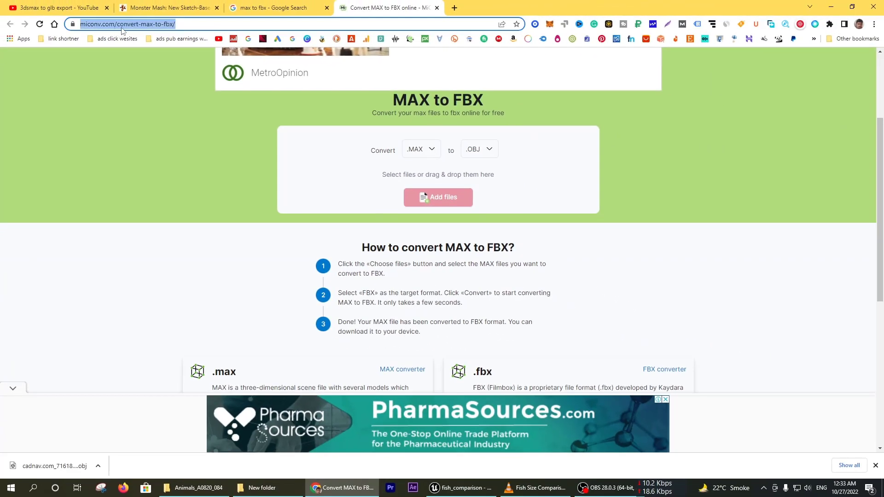
Add cadnav.com_71618443907898.max from the Animals_A0820_084 folder to the converter page.
{"action": "left_click", "coordinate": [446, 201]}
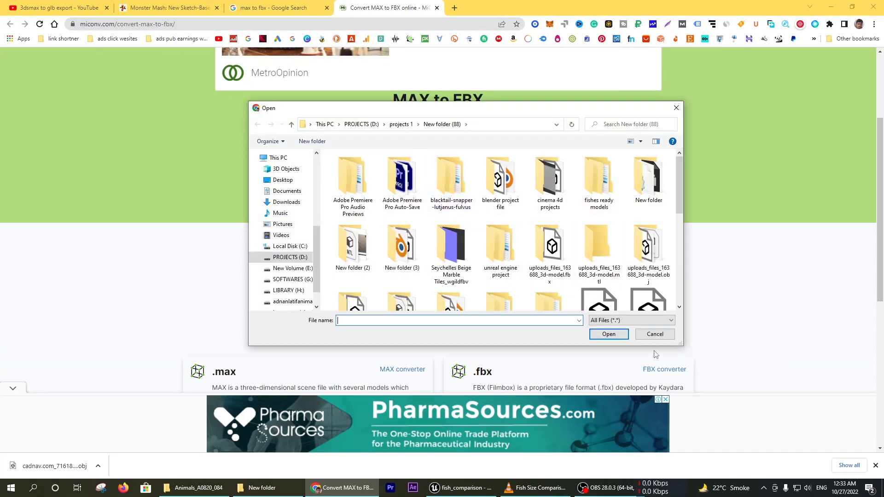
{"action": "left_click", "coordinate": [655, 335]}
{"action": "left_click", "coordinate": [198, 488]}
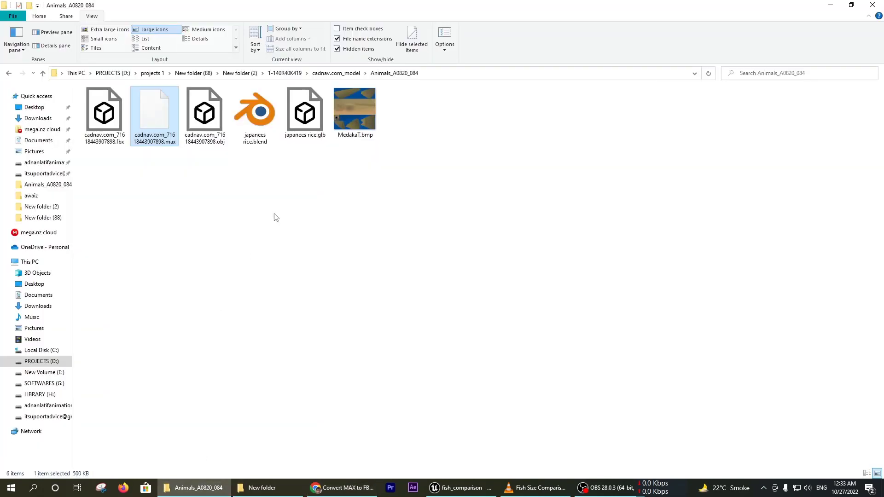
{"action": "left_click_drag", "start_coordinate": [162, 114], "coordinate": [440, 240]}
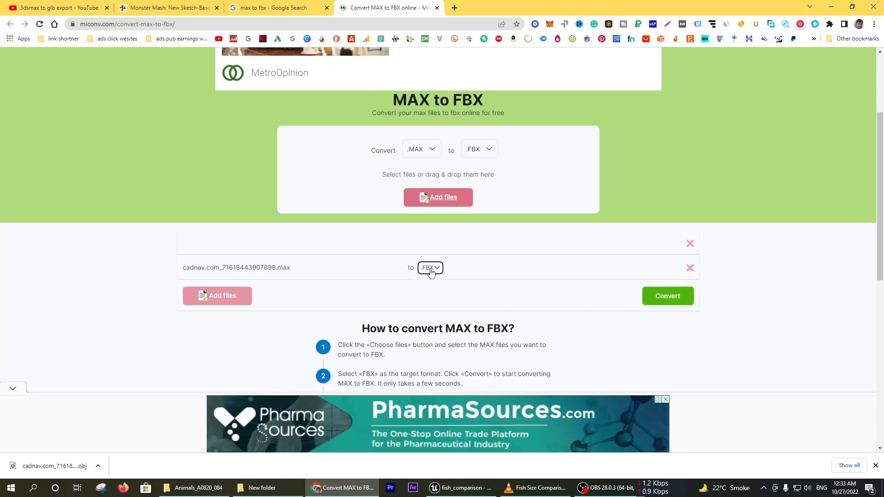
Set the output format of the added MAX file to .OBJ and start the conversion.
{"action": "left_click", "coordinate": [431, 271]}
{"action": "left_click", "coordinate": [565, 299]}
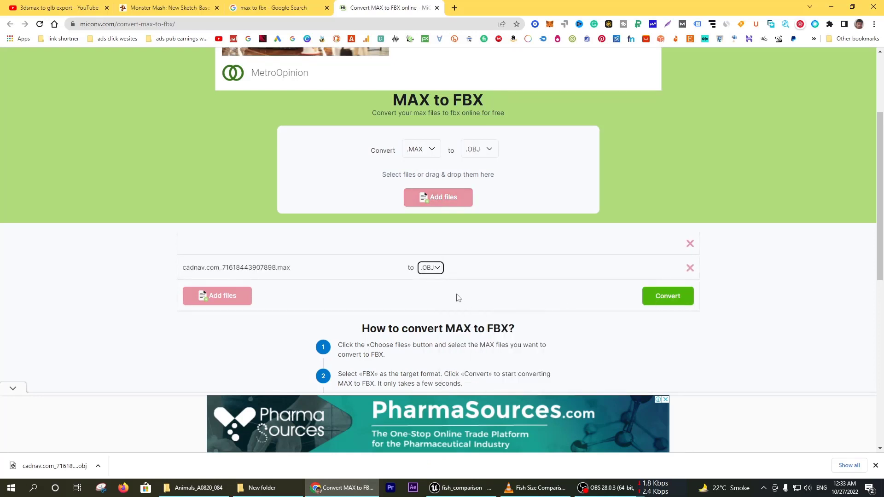
{"action": "left_click", "coordinate": [654, 297]}
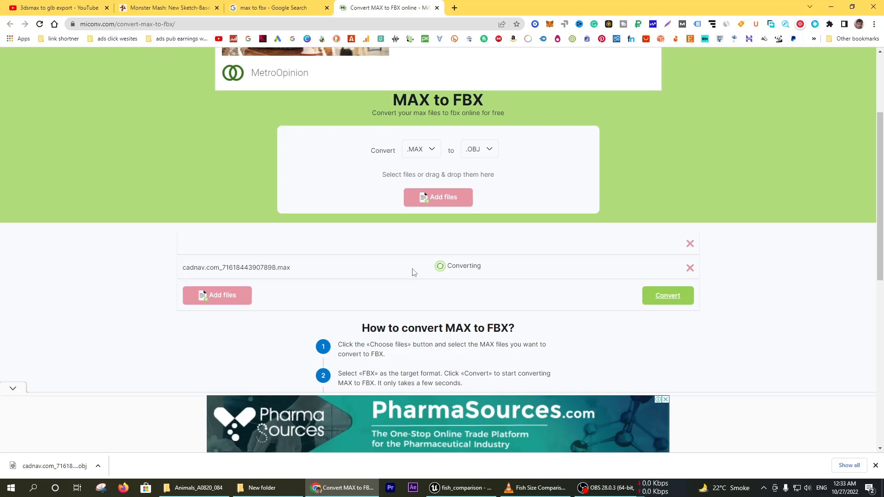
{"action": "left_click", "coordinate": [13, 389]}
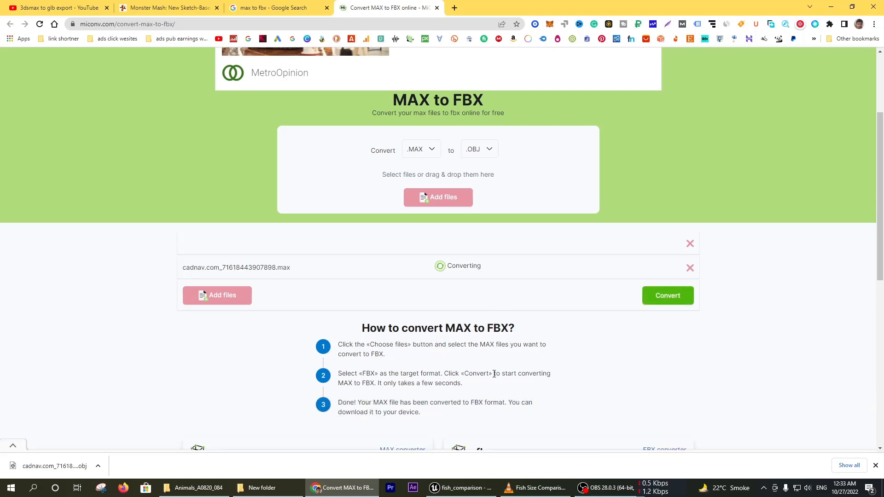
{"action": "scroll", "coordinate": [494, 374], "scroll_direction": "down", "scroll_amount": 1}
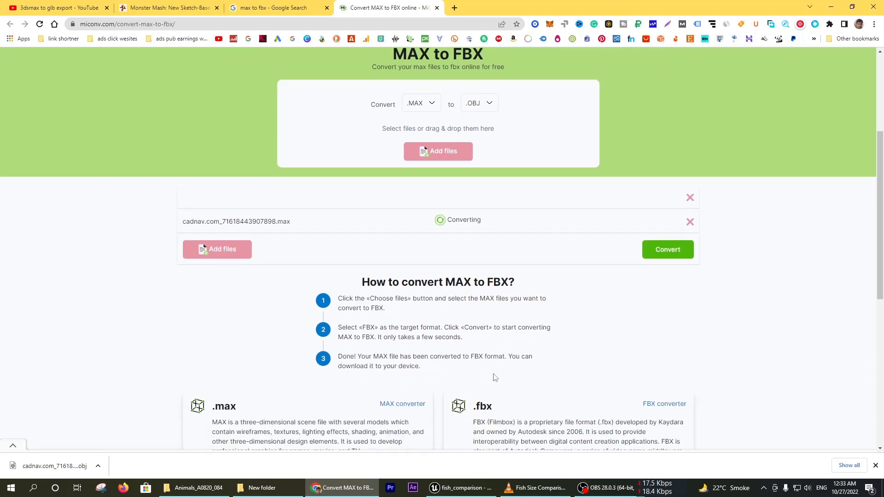
{"action": "scroll", "coordinate": [495, 376], "scroll_direction": "down", "scroll_amount": 5}
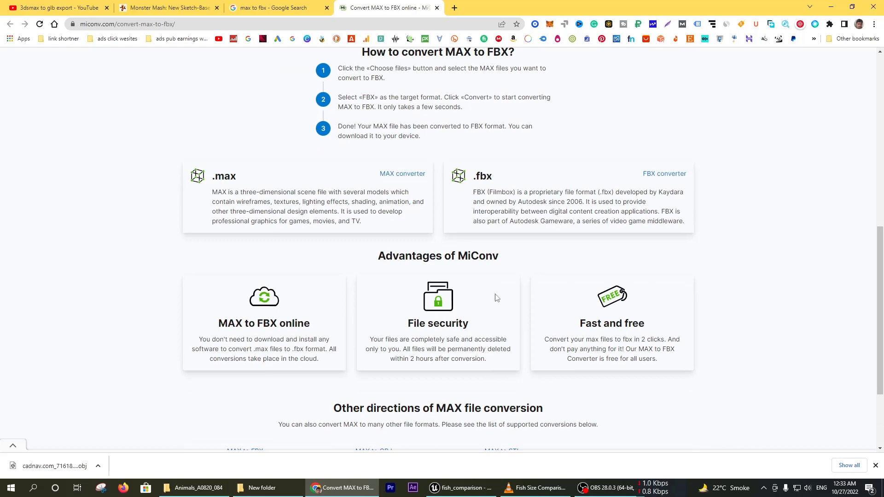
{"action": "scroll", "coordinate": [512, 316], "scroll_direction": "up", "scroll_amount": 6}
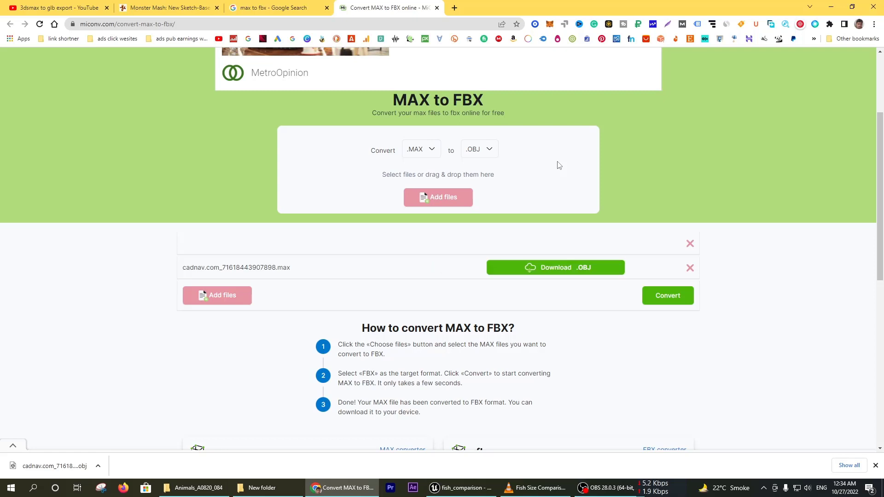
{"action": "left_click", "coordinate": [555, 271]}
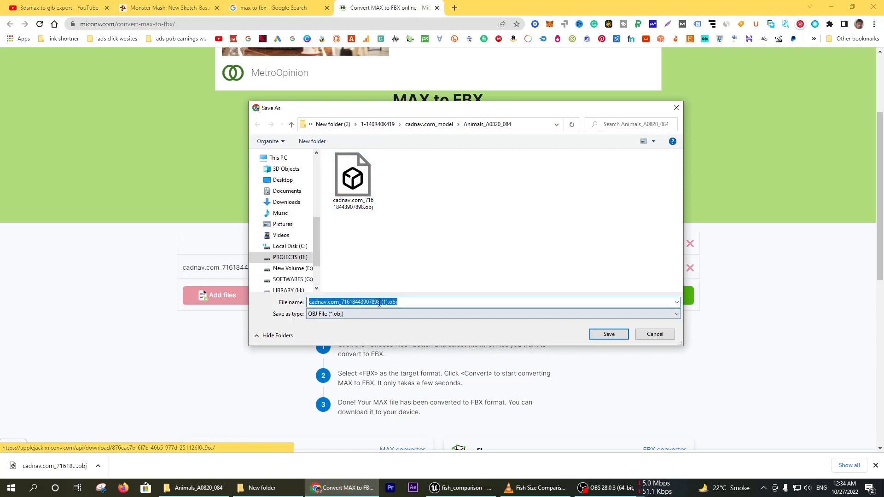
{"action": "left_click", "coordinate": [622, 333]}
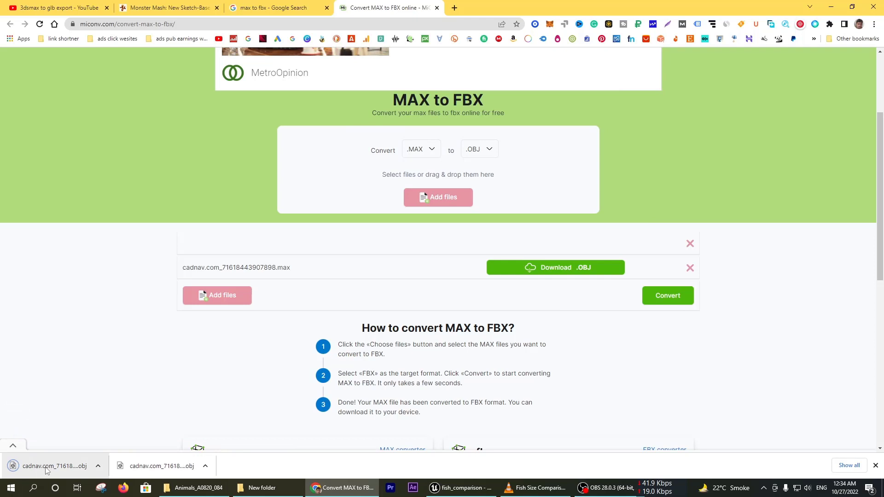
{"action": "right_click", "coordinate": [46, 468]}
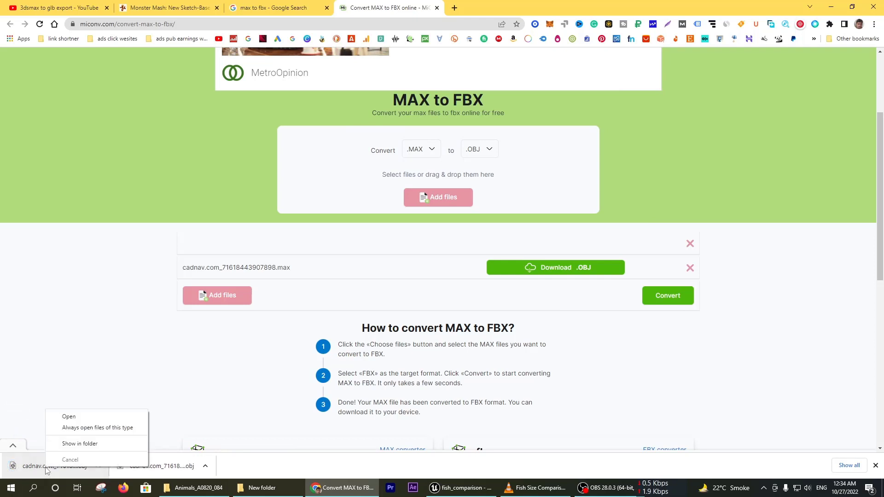
{"action": "left_click", "coordinate": [195, 489]}
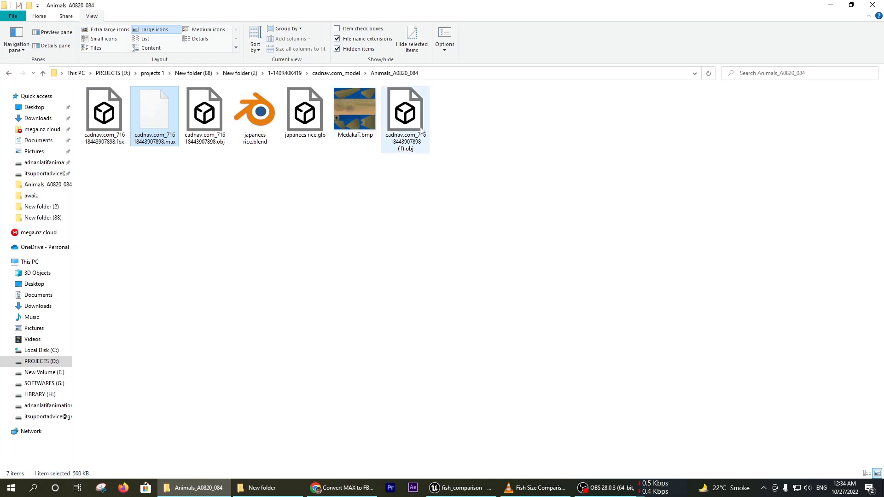
{"action": "left_click", "coordinate": [404, 120]}
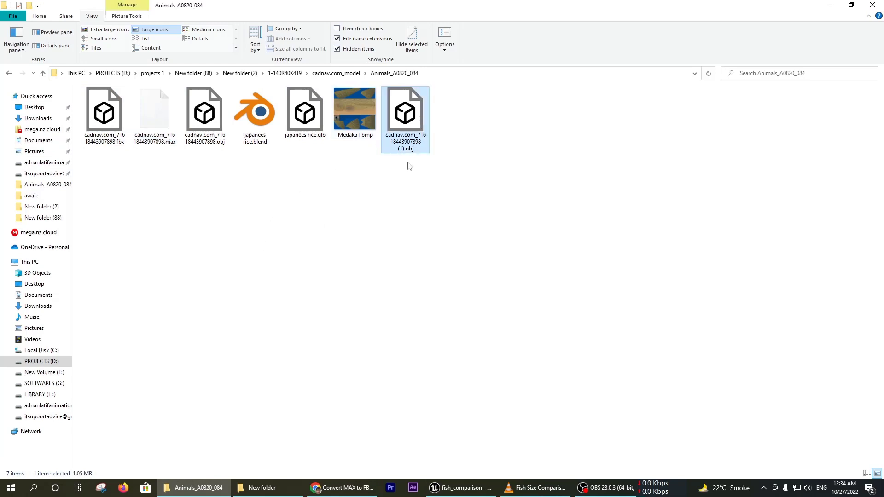
{"action": "left_click", "coordinate": [344, 488]}
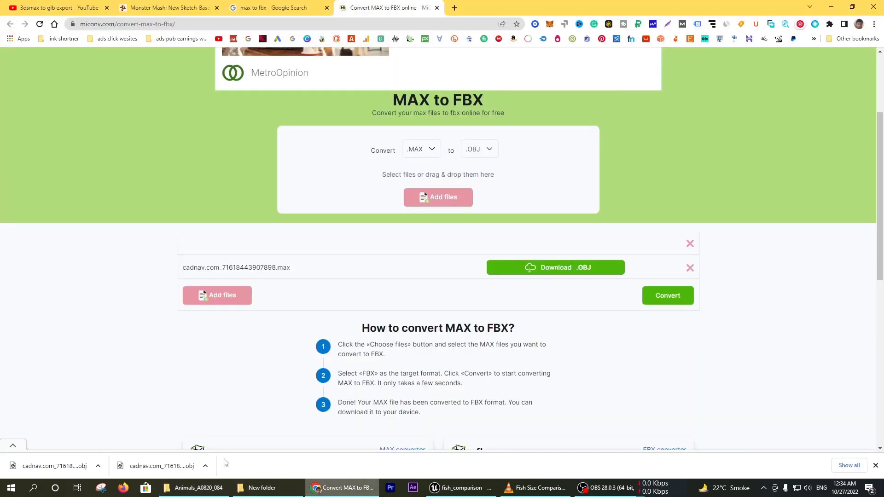
{"action": "right_click", "coordinate": [68, 469]}
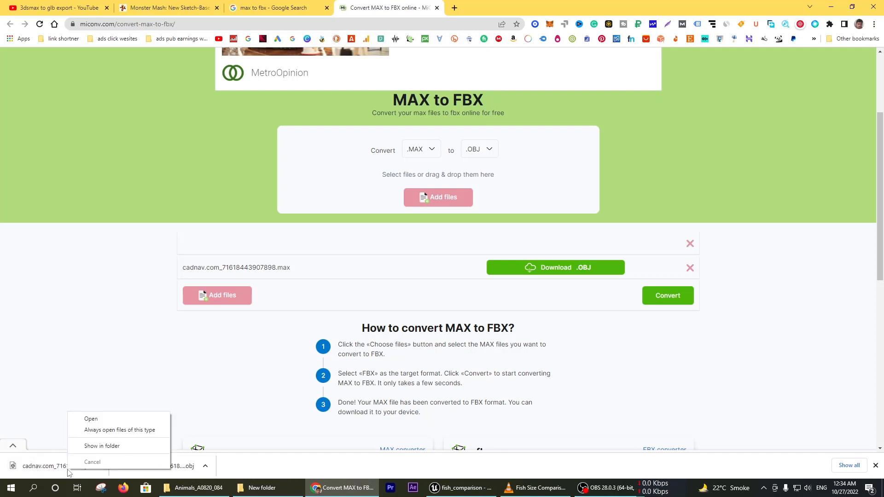
{"action": "left_click", "coordinate": [193, 488]}
{"action": "right_click", "coordinate": [409, 129]}
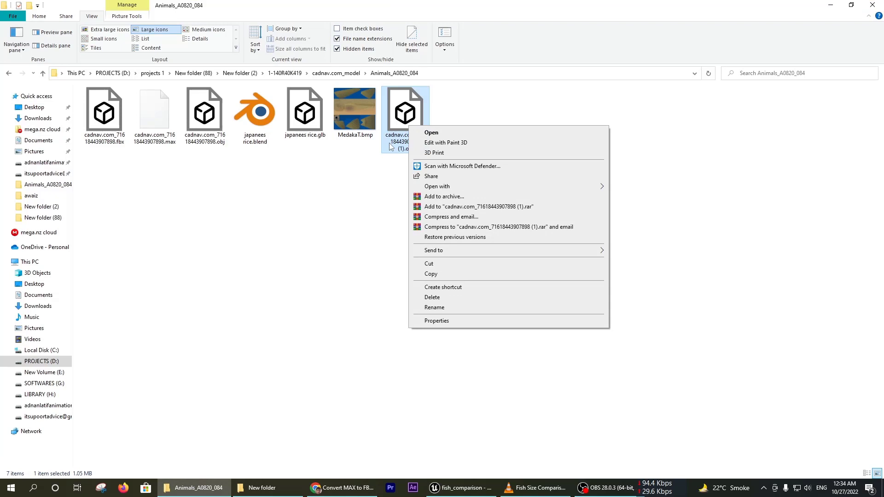
{"action": "left_click", "coordinate": [387, 217]}
{"action": "left_click", "coordinate": [822, 6]}
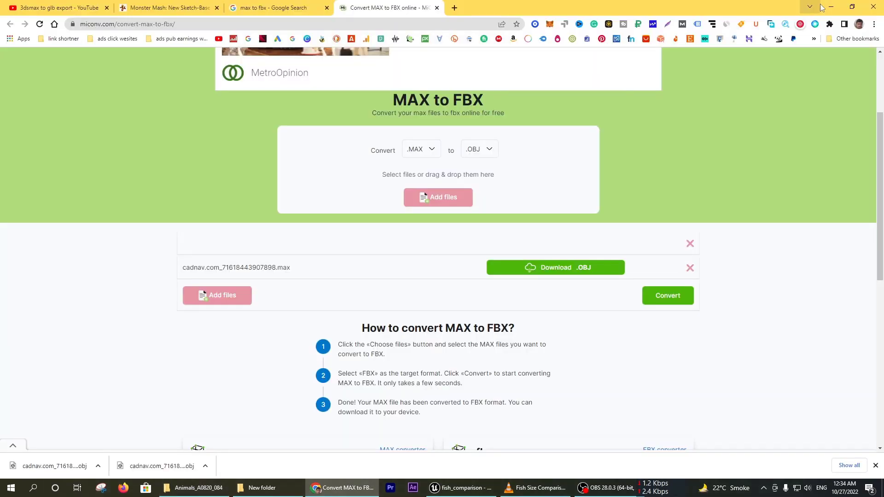
{"action": "left_click", "coordinate": [832, 6]}
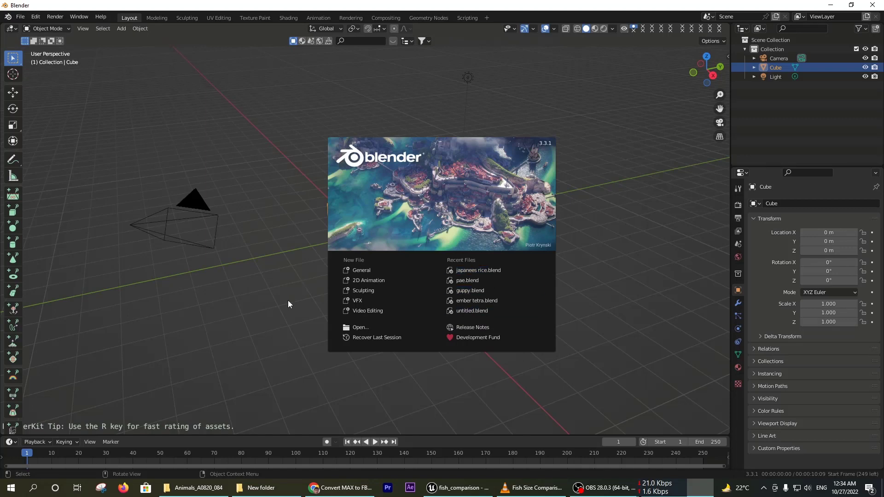
Start a new General file in Blender and delete the default camera, cube and light.
{"action": "left_click", "coordinate": [363, 270]}
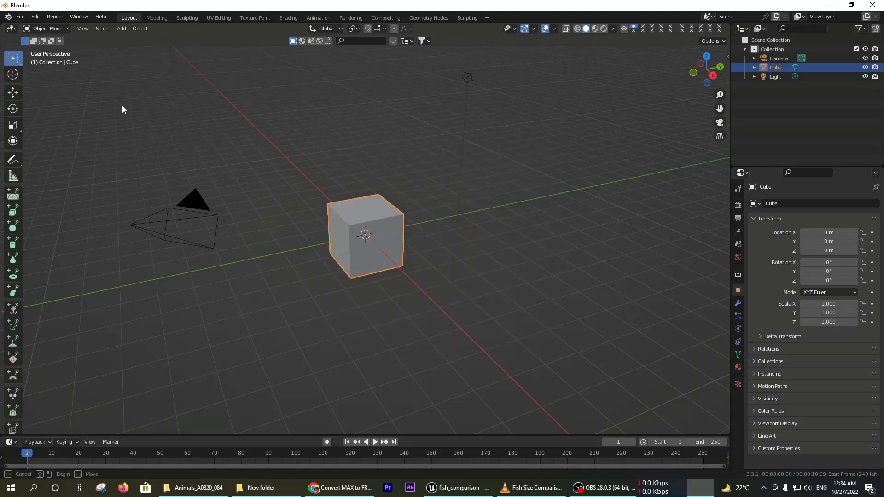
{"action": "left_click_drag", "start_coordinate": [122, 109], "coordinate": [551, 330]}
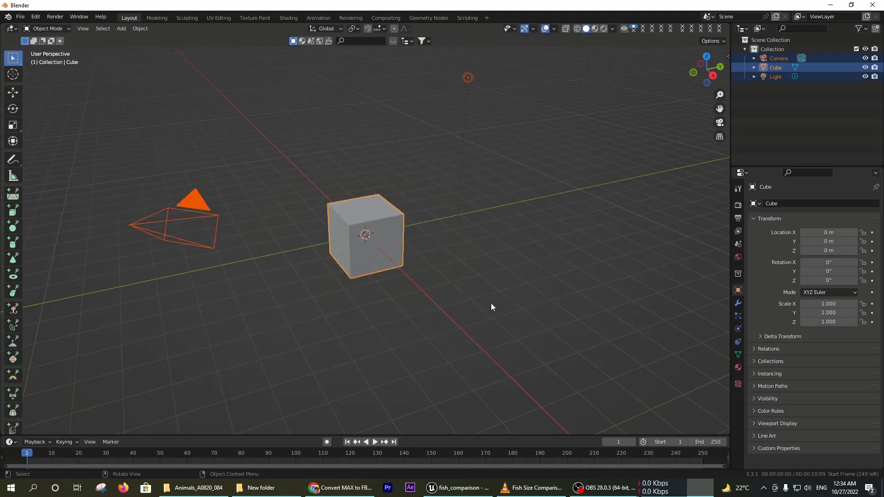
{"action": "key", "text": "Delete"}
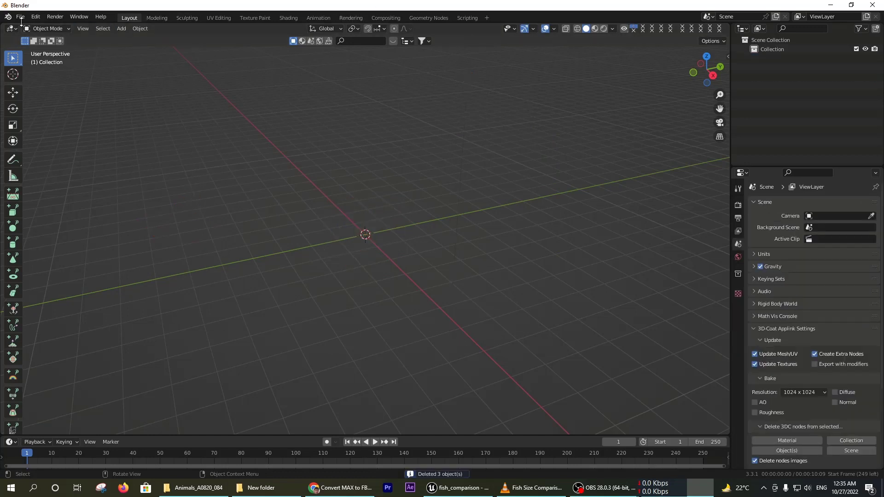
{"action": "left_click", "coordinate": [21, 16]}
{"action": "mouse_move", "coordinate": [51, 164]}
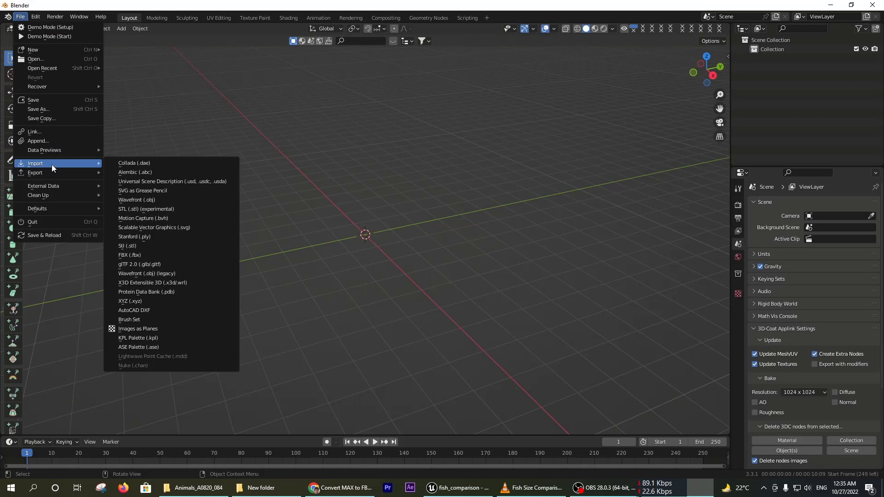
{"action": "left_click", "coordinate": [157, 201]}
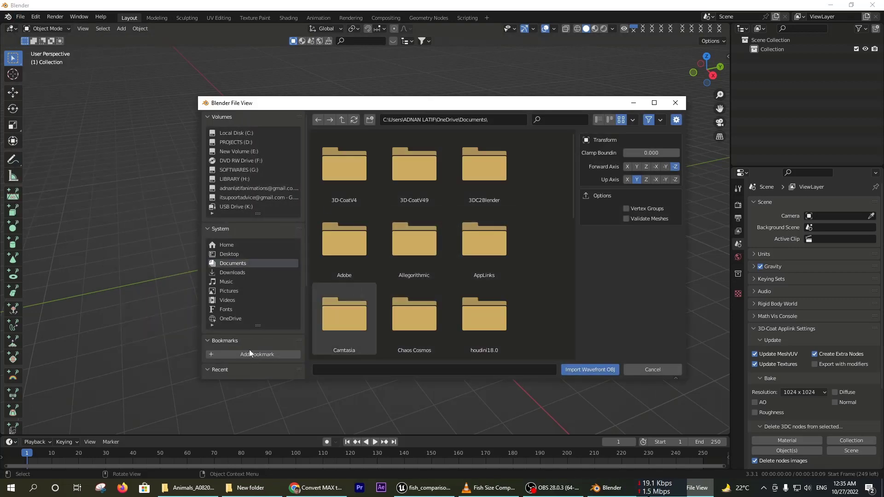
{"action": "scroll", "coordinate": [249, 349], "scroll_direction": "down", "scroll_amount": 5}
{"action": "left_click", "coordinate": [251, 295]}
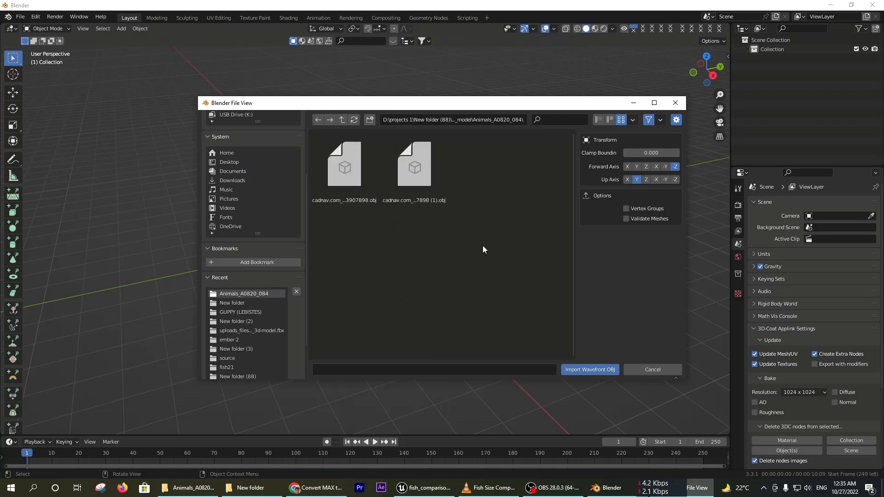
{"action": "left_click", "coordinate": [419, 192]}
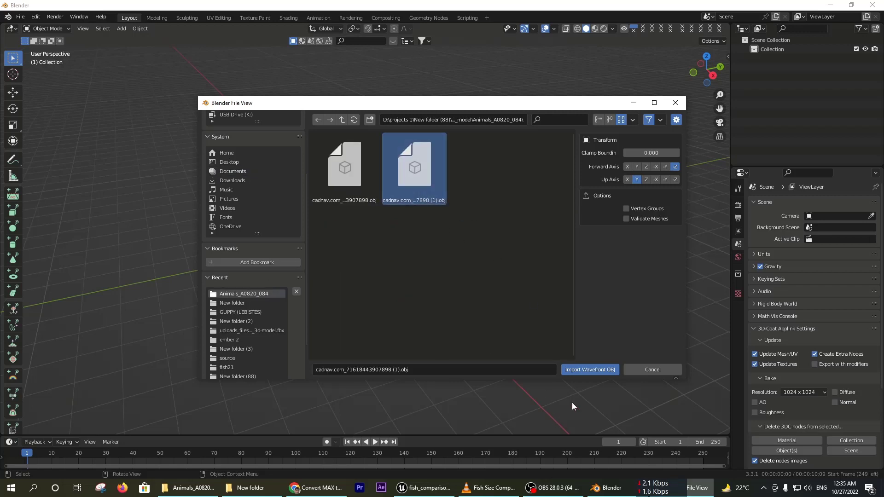
{"action": "left_click", "coordinate": [581, 368]}
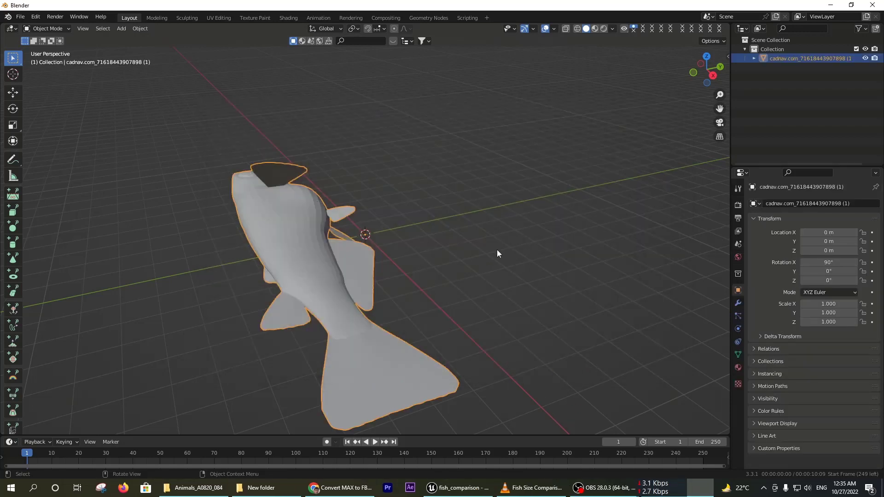
Switch the viewport to Material Preview shading and view the imported fish from its side.
{"action": "middle_click_drag", "start_coordinate": [497, 249], "coordinate": [577, 124]}
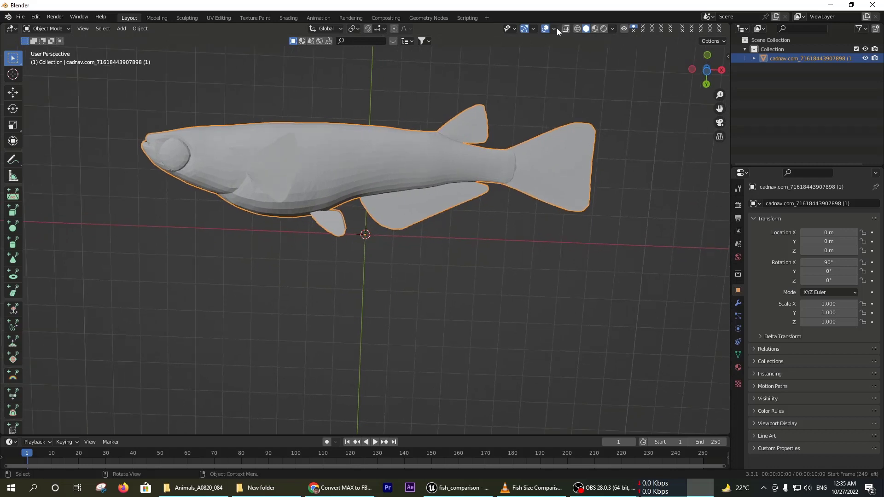
{"action": "left_click", "coordinate": [595, 29]}
{"action": "middle_click_drag", "start_coordinate": [485, 199], "coordinate": [520, 430]}
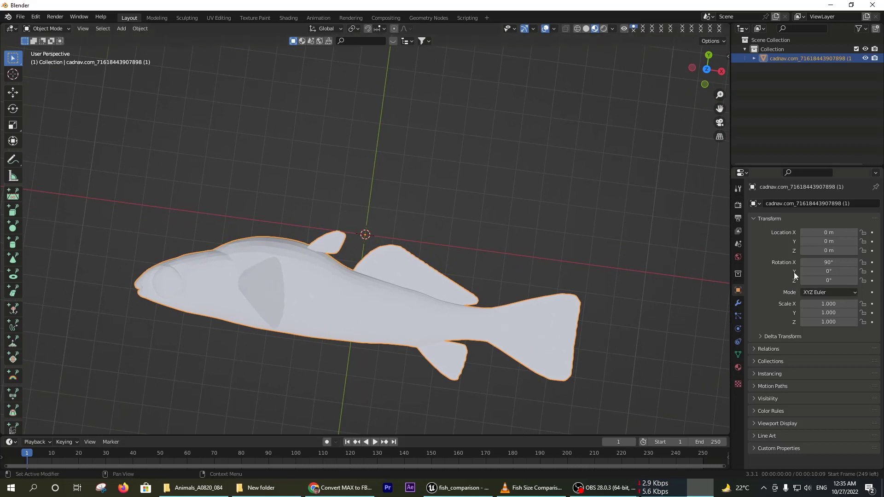
Assign an Image Texture to the Base Color of the fish's Material.001.
{"action": "left_click", "coordinate": [738, 368]}
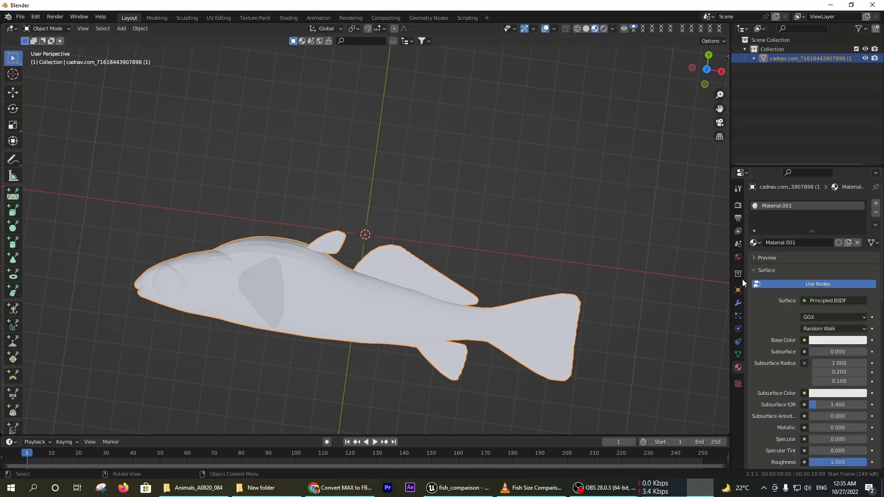
{"action": "left_click", "coordinate": [805, 341]}
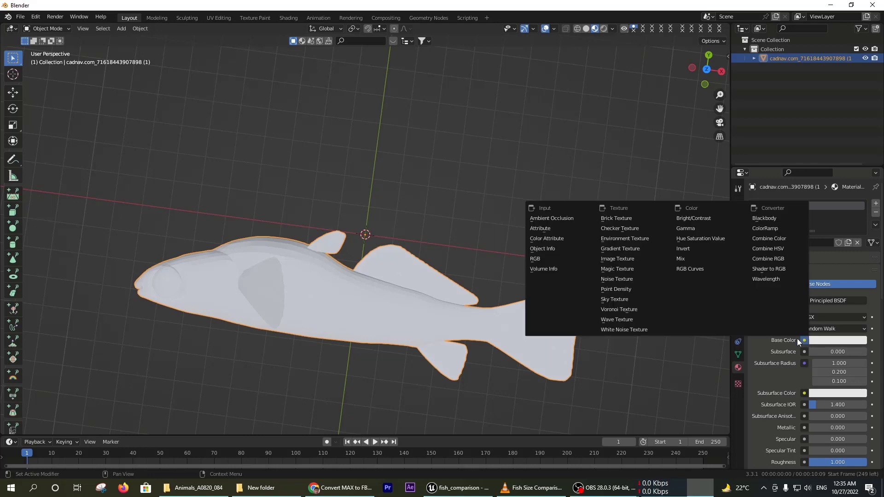
{"action": "left_click", "coordinate": [615, 257]}
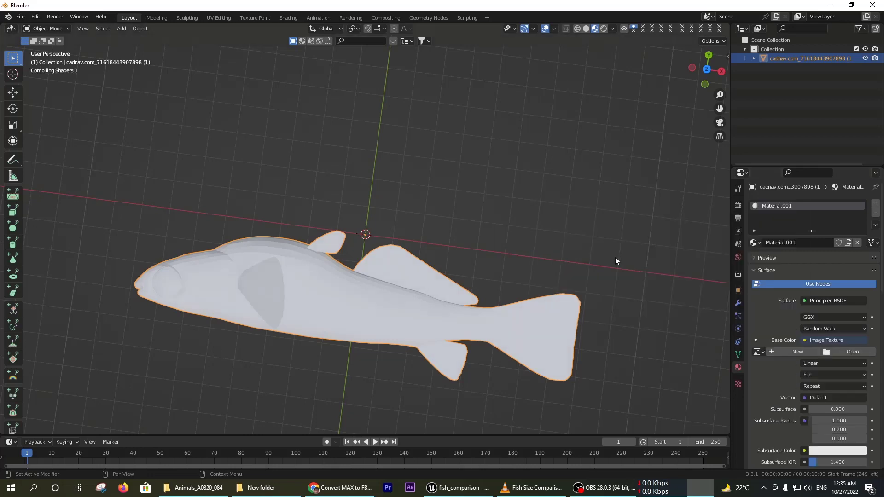
Load MedakaT.bmp from the Animals_A0820_084 folder as the Base Color image.
{"action": "left_click", "coordinate": [845, 353]}
{"action": "scroll", "coordinate": [253, 344], "scroll_direction": "down", "scroll_amount": 4}
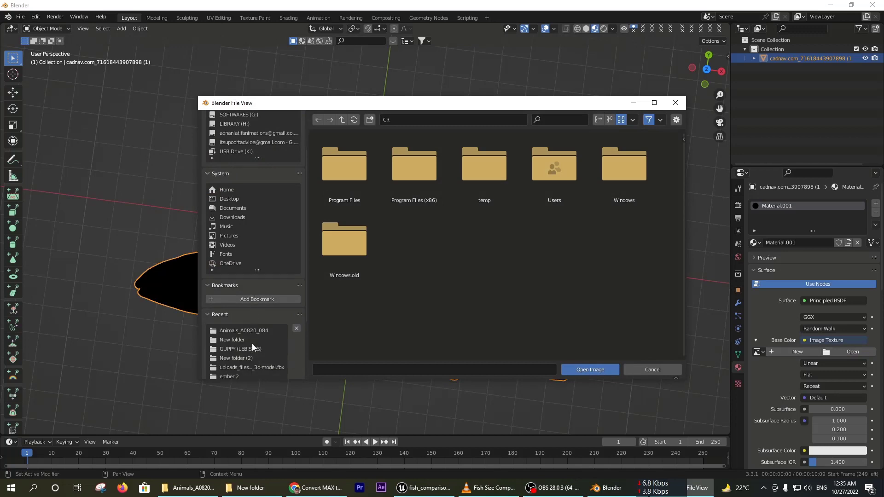
{"action": "left_click", "coordinate": [234, 312]}
{"action": "left_click", "coordinate": [344, 170]}
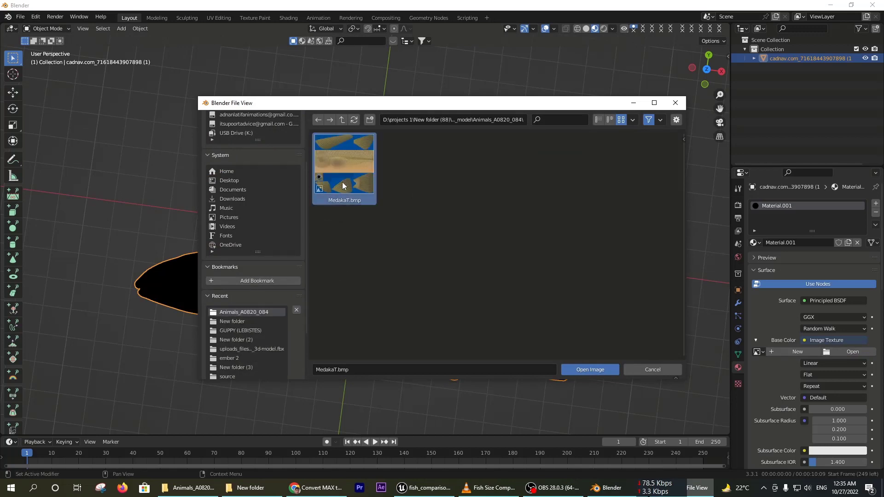
{"action": "left_click", "coordinate": [590, 370]}
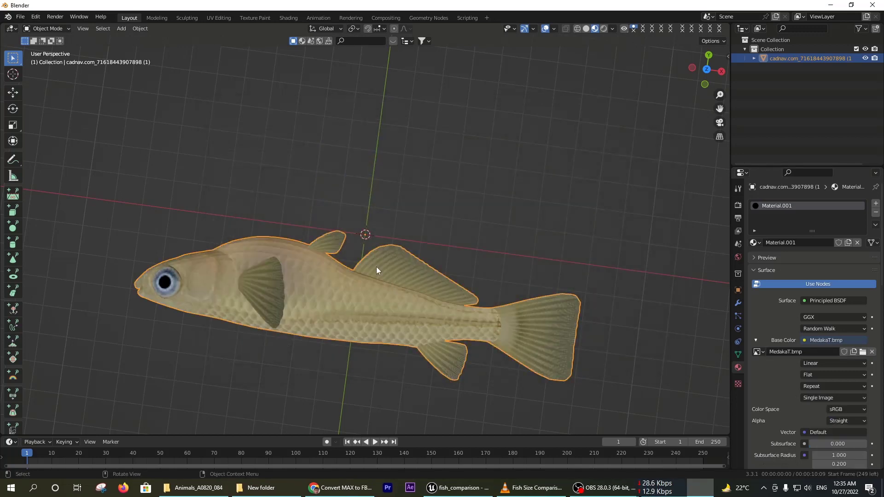
Rotate the fish about the X axis with the Rotate tool until it stands upright, back fin up.
{"action": "mouse_move", "coordinate": [377, 266]}
{"action": "middle_mouse_down"}
{"action": "mouse_move", "coordinate": [398, 298]}
{"action": "mouse_move", "coordinate": [400, 252]}
{"action": "mouse_move", "coordinate": [385, 256]}
{"action": "middle_mouse_up"}
{"action": "middle_click_drag", "start_coordinate": [359, 308], "coordinate": [360, 118]}
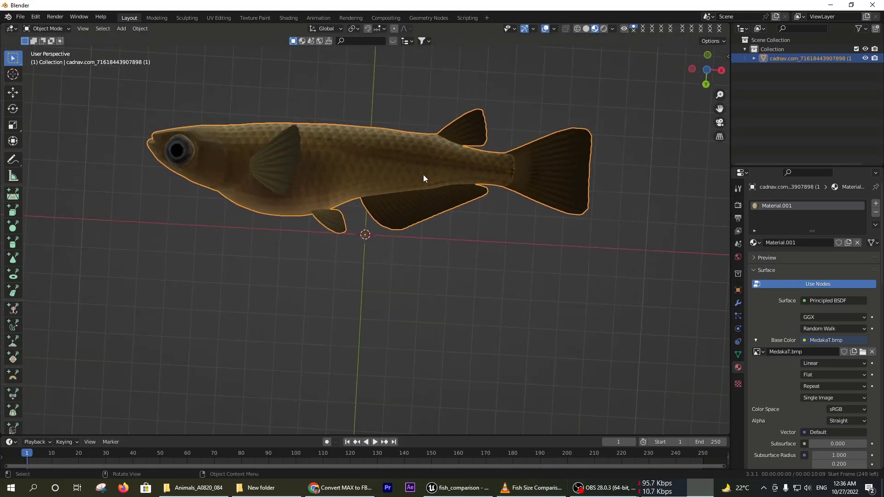
{"action": "middle_click_drag", "start_coordinate": [423, 179], "coordinate": [402, 262]}
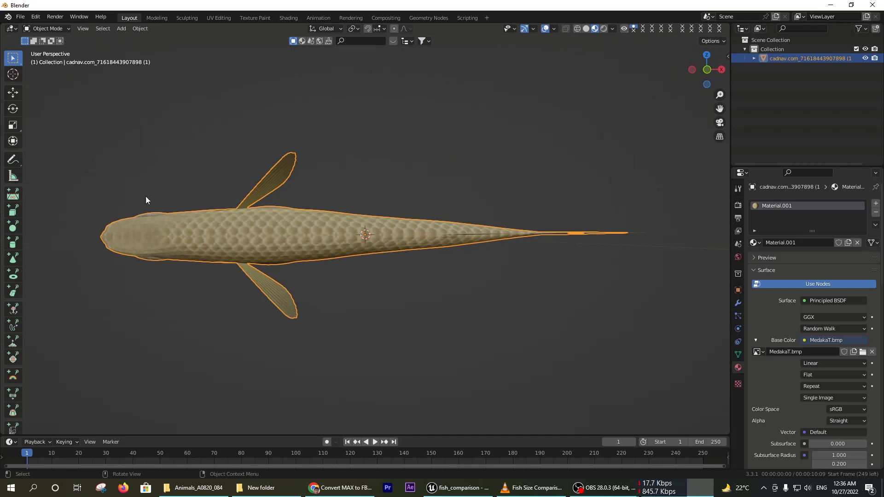
{"action": "left_click", "coordinate": [13, 109]}
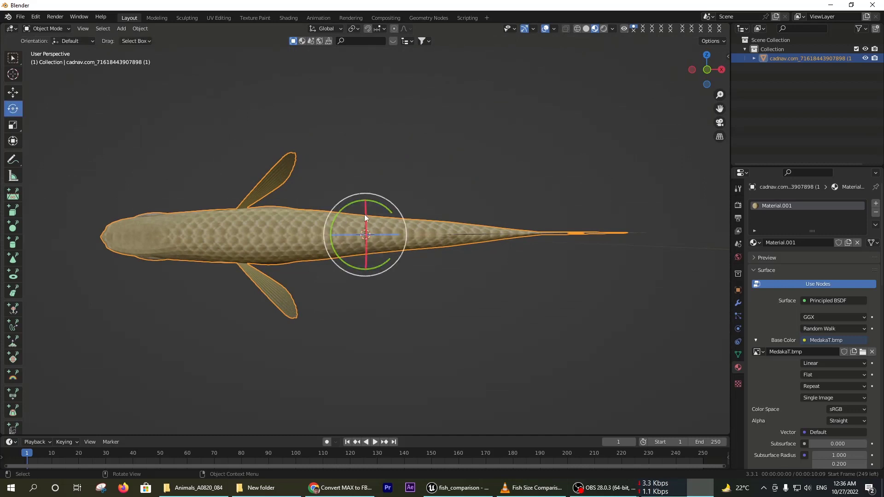
{"action": "left_click_drag", "start_coordinate": [365, 218], "coordinate": [365, 235]}
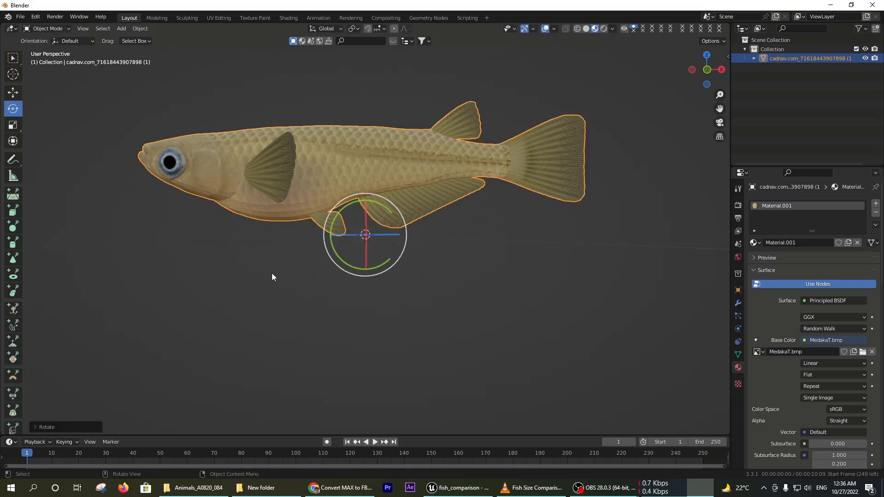